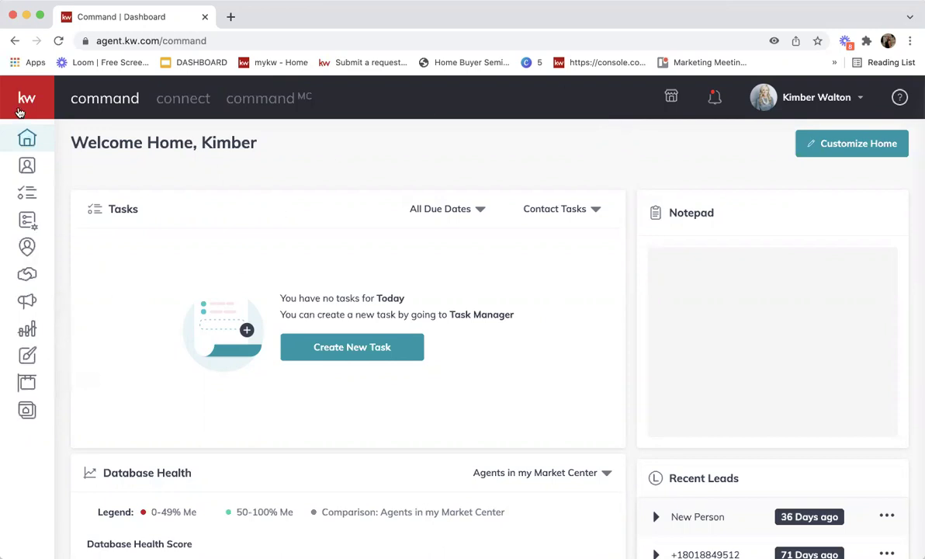
- Start a new Social design from the Designs section and open the brand assets
mouse_move(23, 254)
left_click(79, 367)
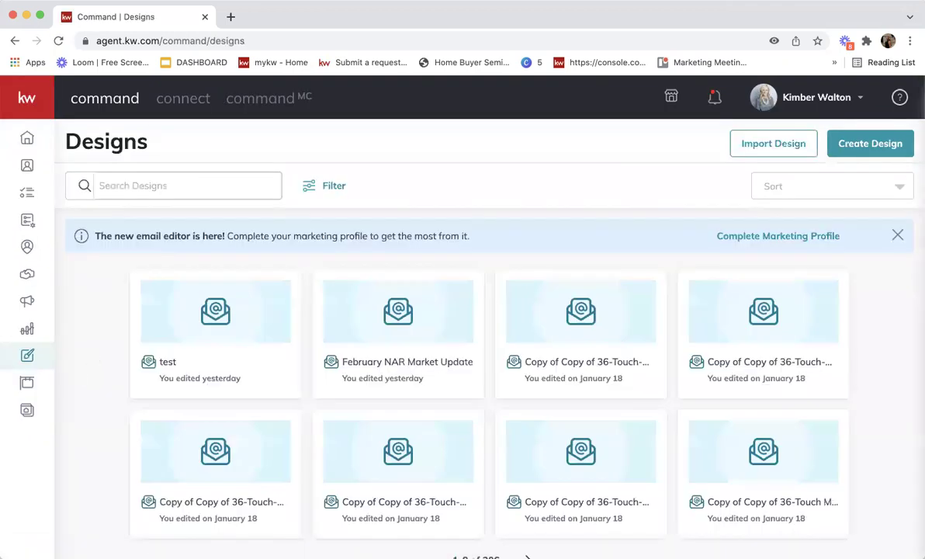
left_click(903, 153)
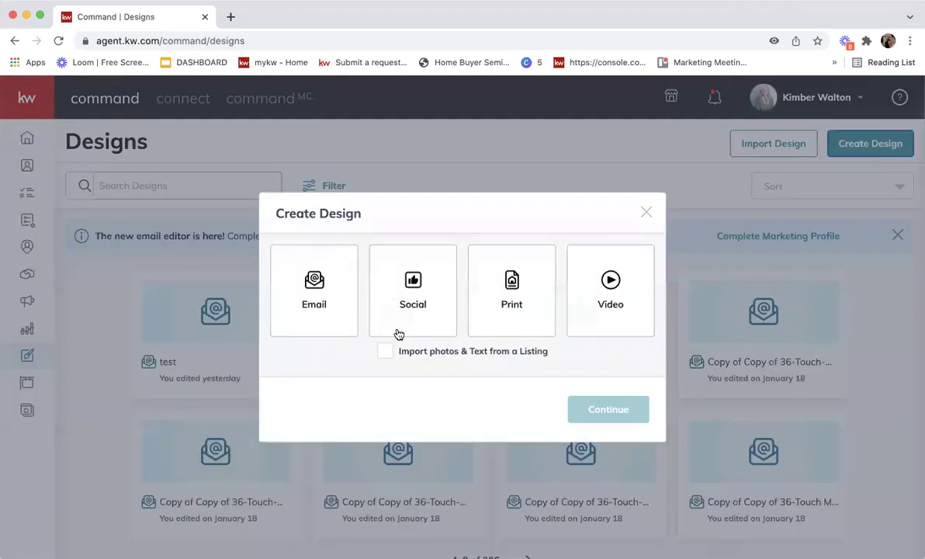
left_click(386, 321)
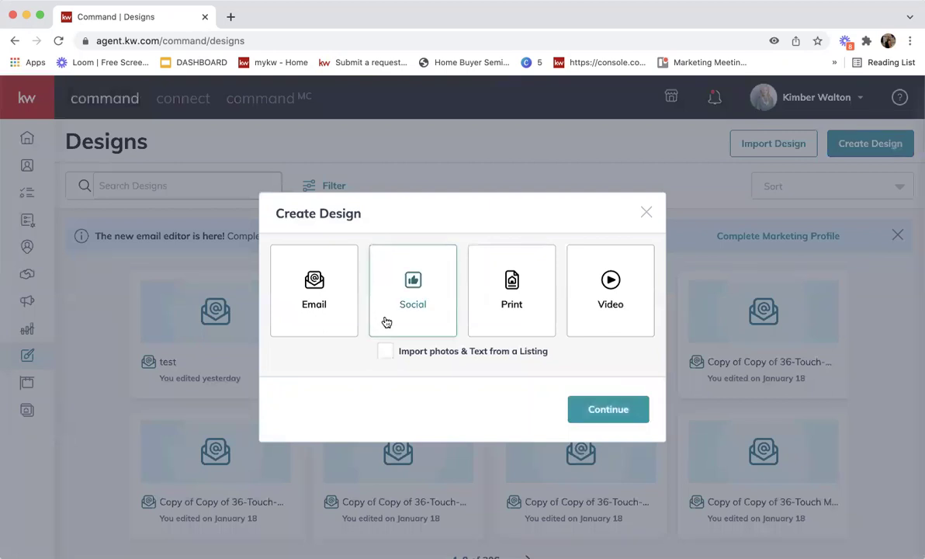
left_click(602, 418)
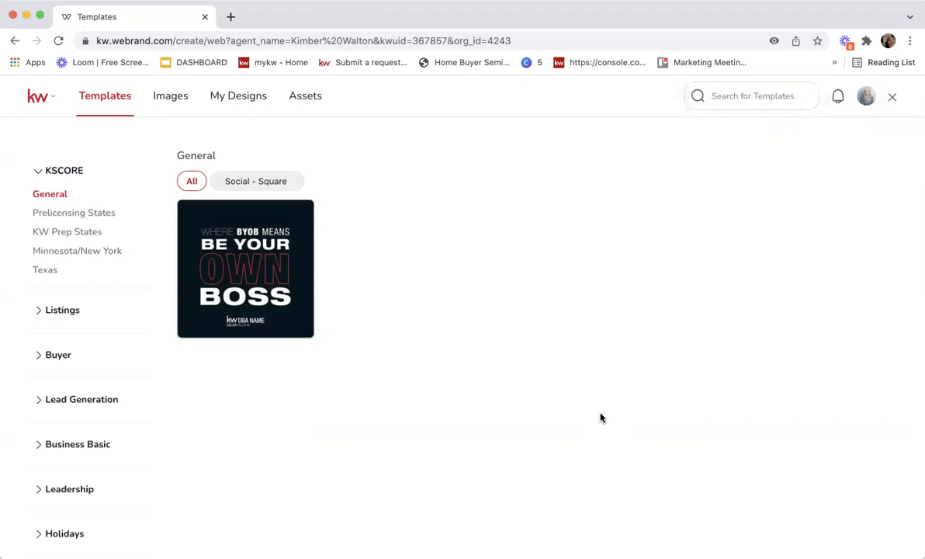
left_click(310, 94)
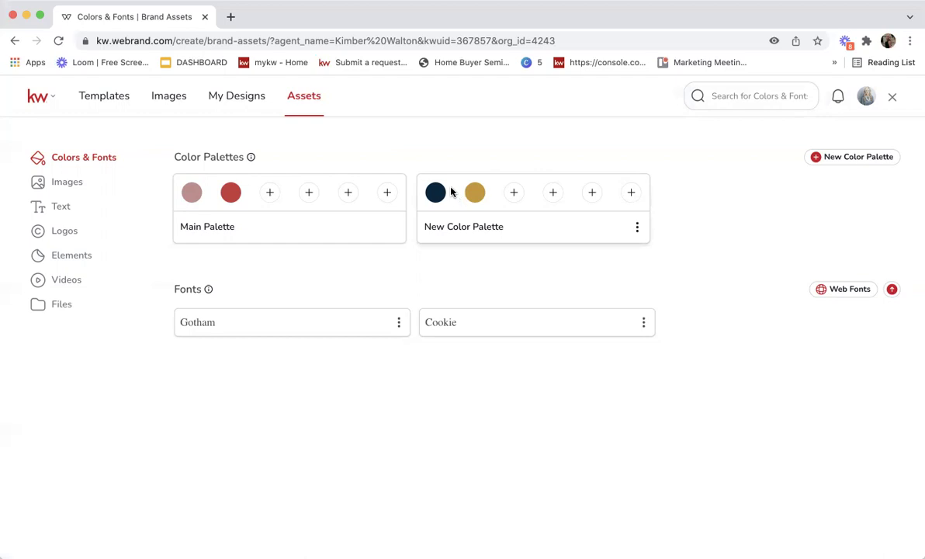
- Add a new color palette and set its first color to hex #00263E
left_click(819, 159)
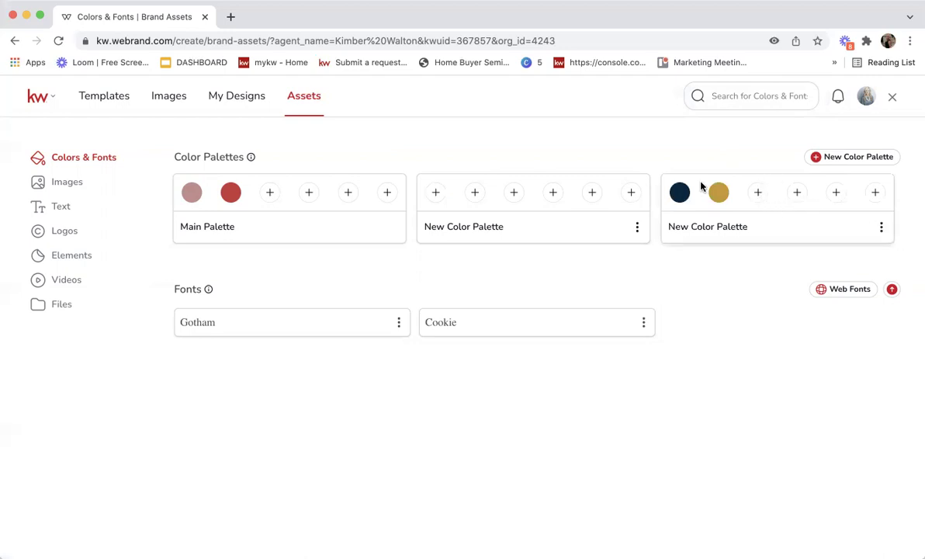
left_click(436, 193)
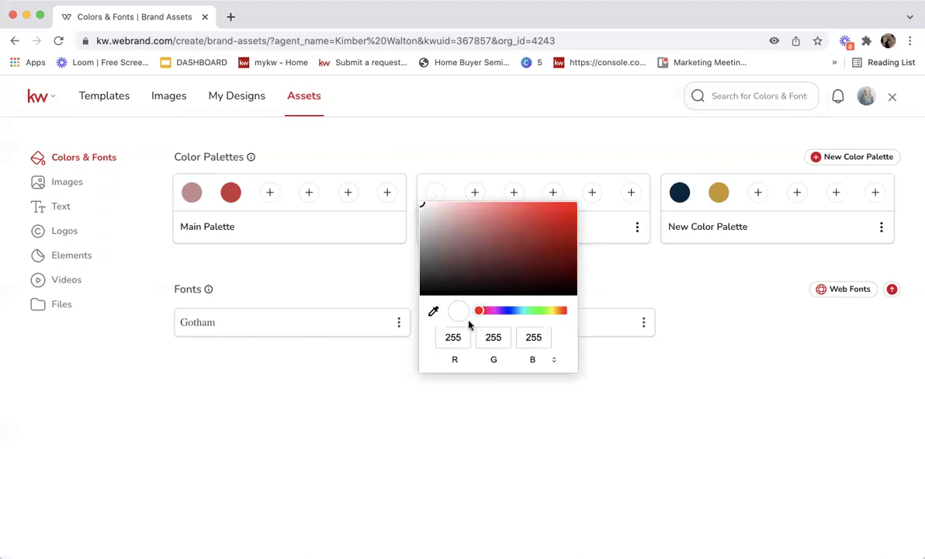
left_click(554, 362)
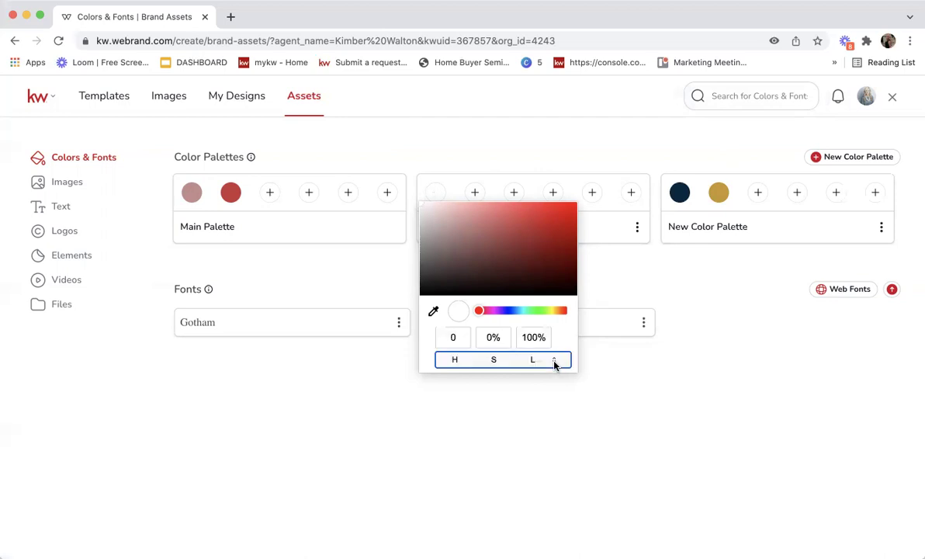
left_click(555, 362)
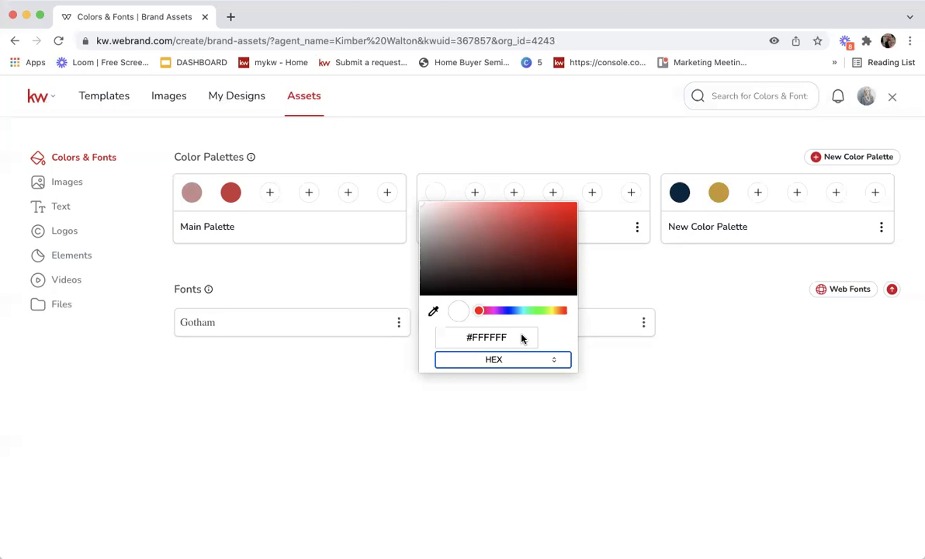
left_click(522, 338)
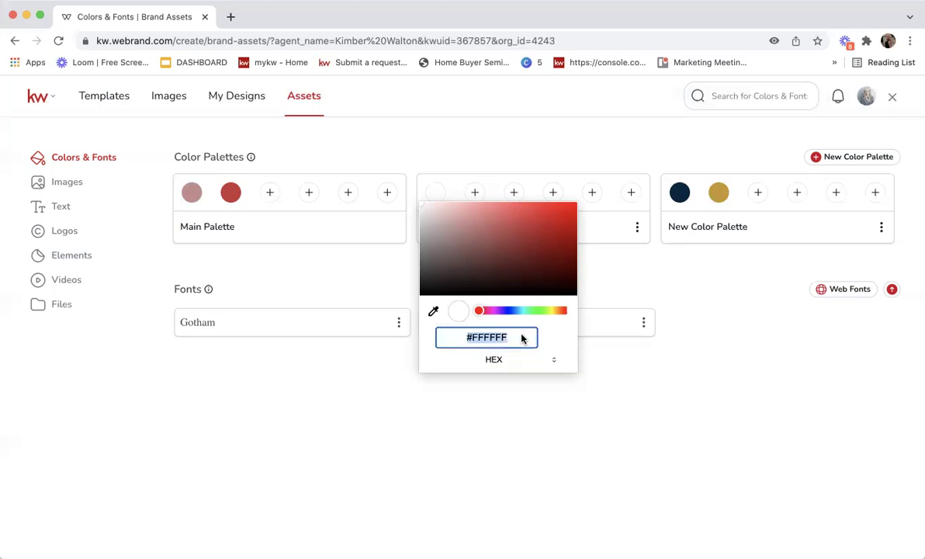
type("#00")
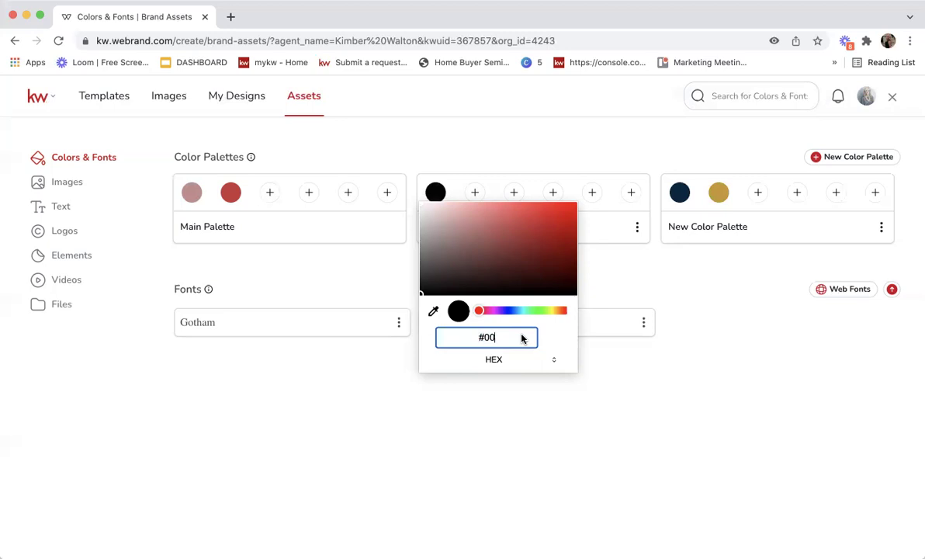
type("263")
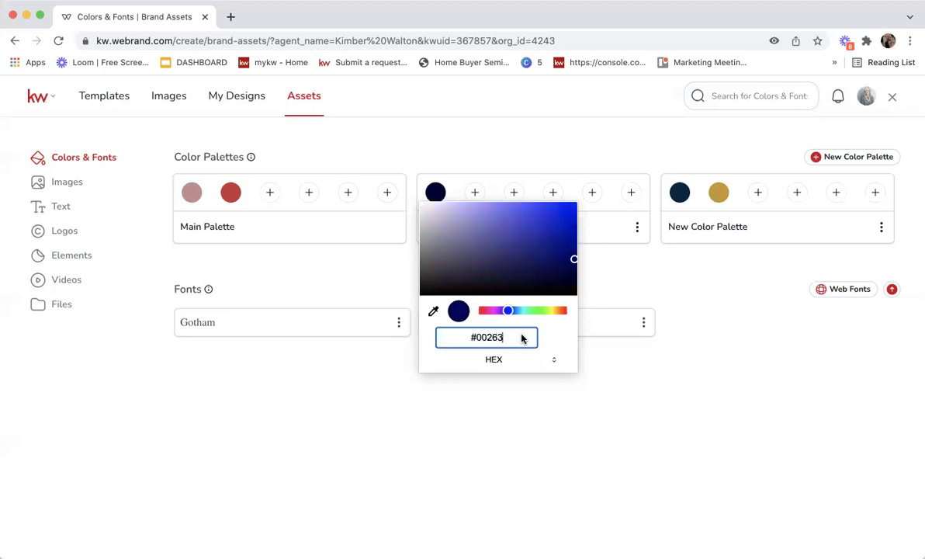
type("E")
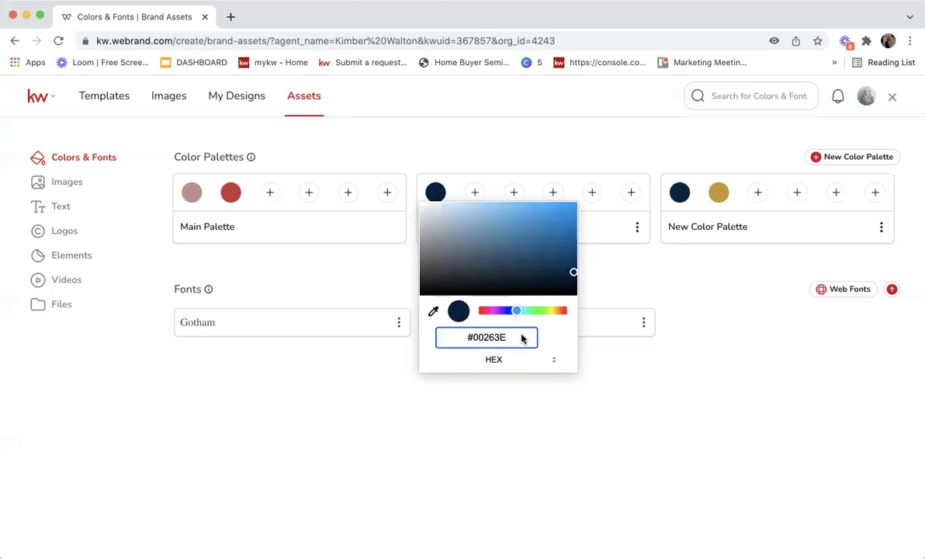
key("Return")
- Set the second color of the new palette to hex #C9972B
left_click(470, 199)
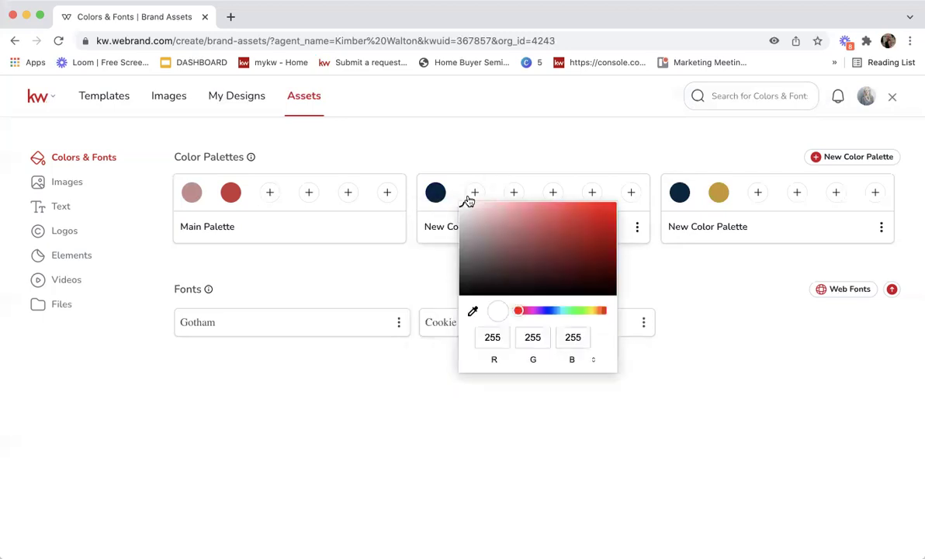
left_click(594, 360)
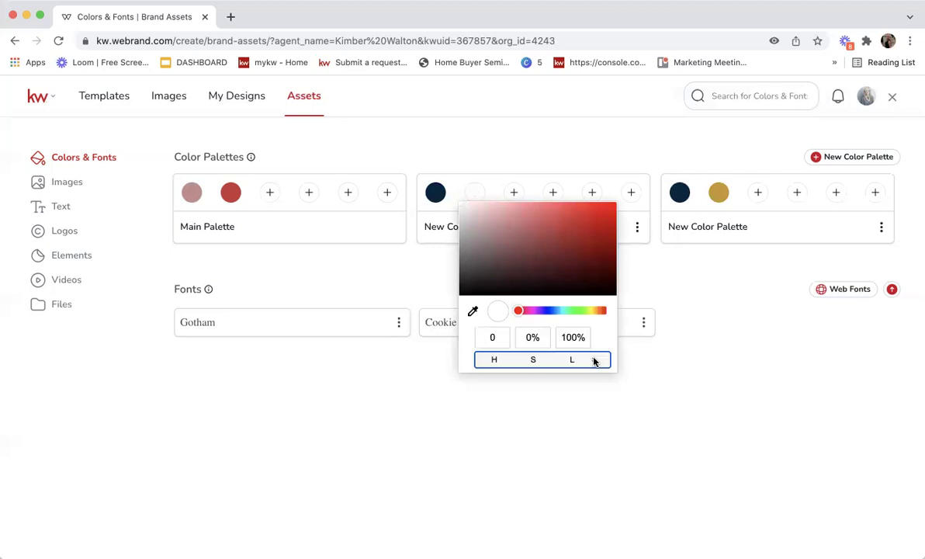
left_click(594, 360)
left_click(562, 342)
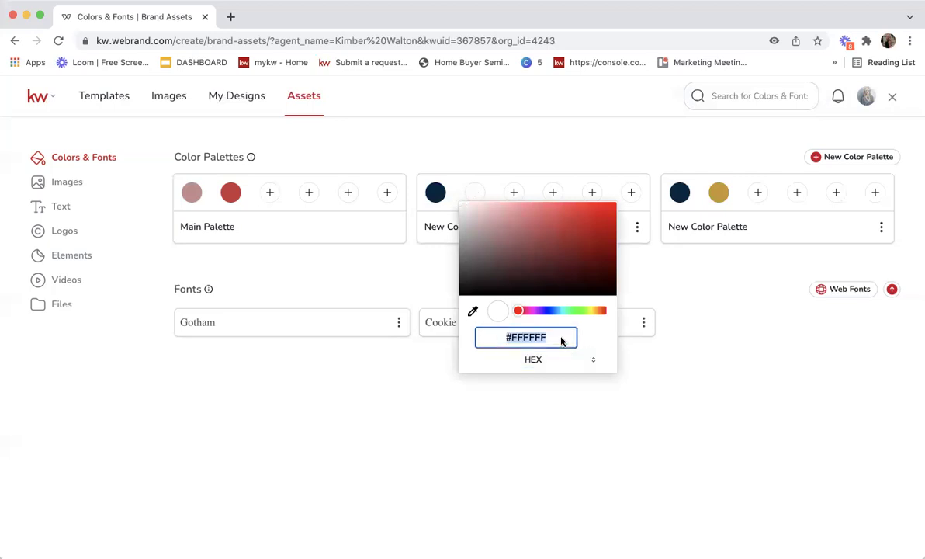
type("#C99")
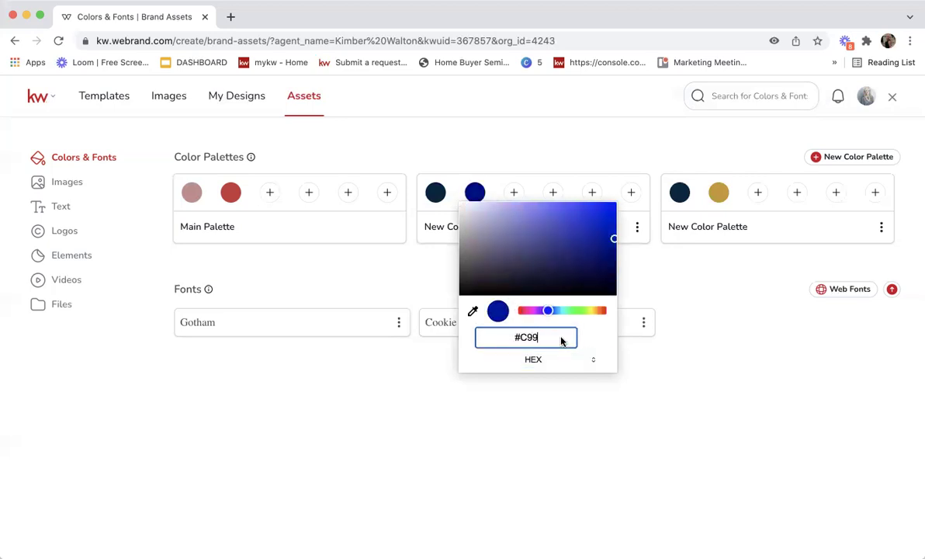
type("72B")
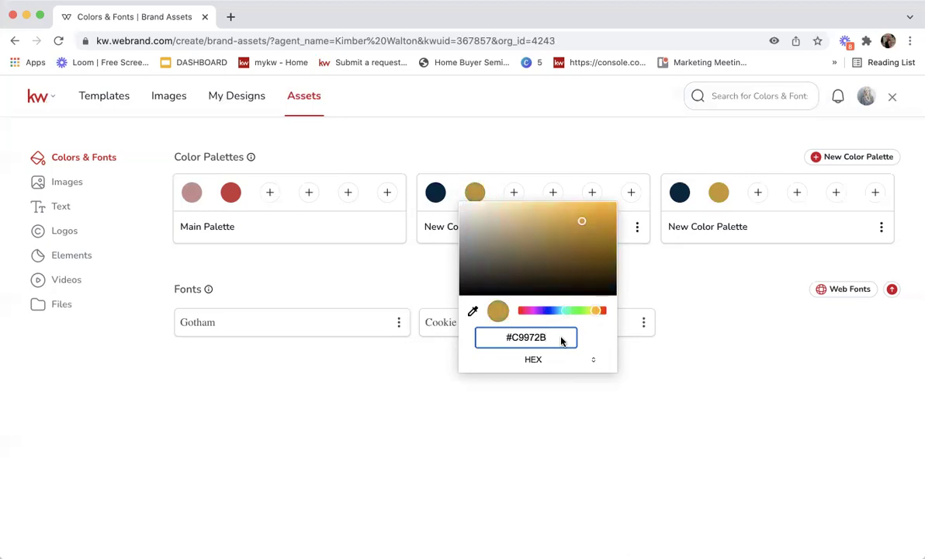
key("Return")
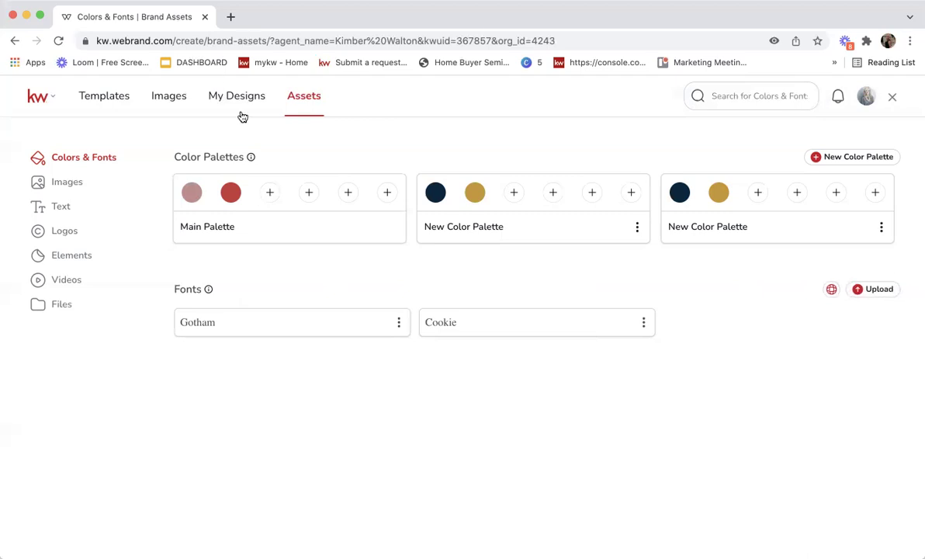
- Review the image and logo brand assets and check the available upload sources for images
left_click(60, 191)
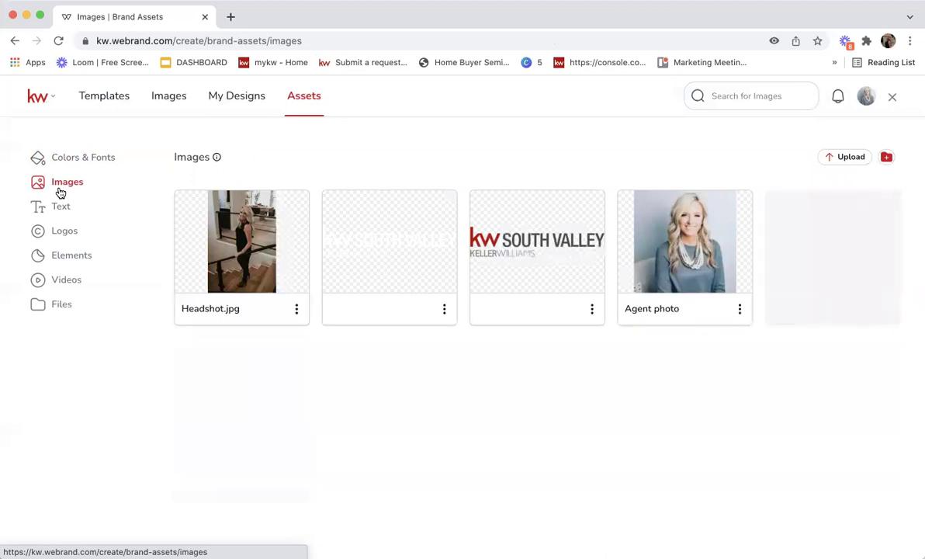
left_click(74, 231)
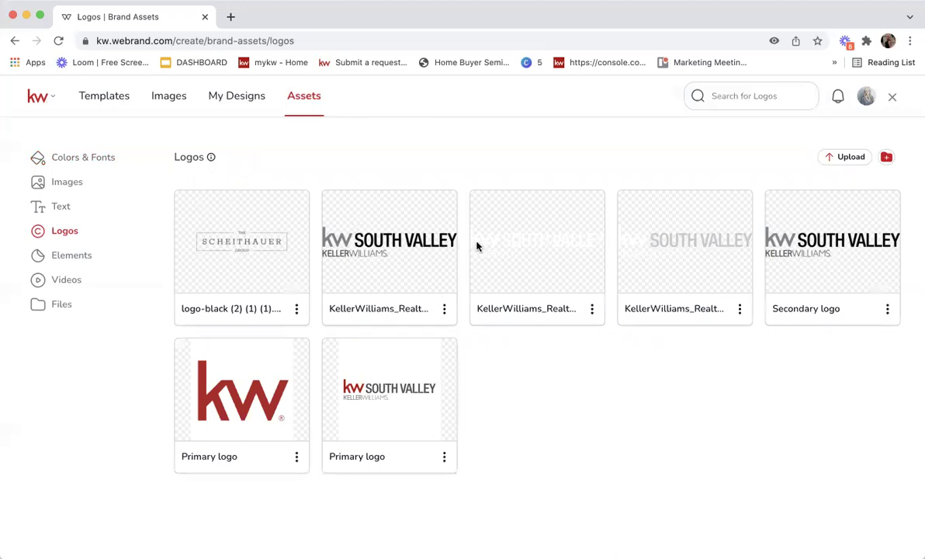
left_click(86, 183)
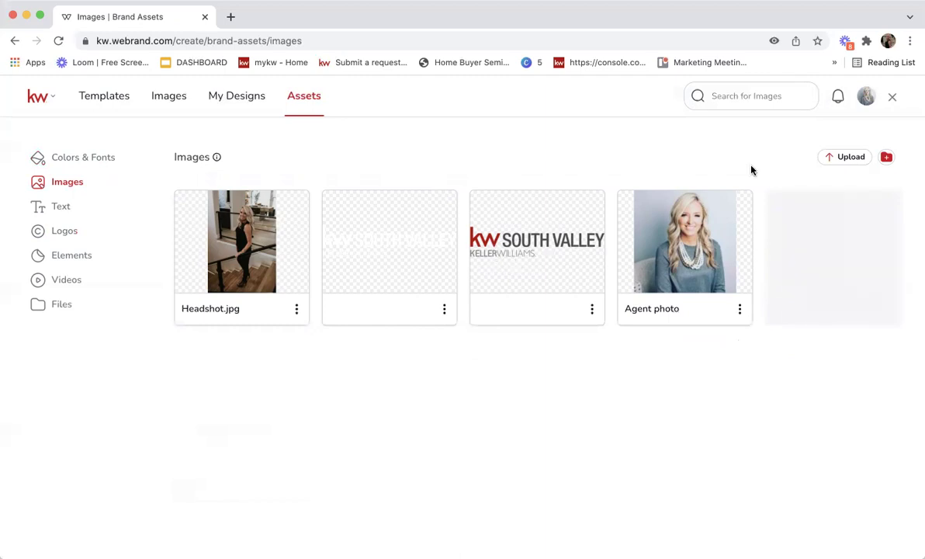
left_click(845, 159)
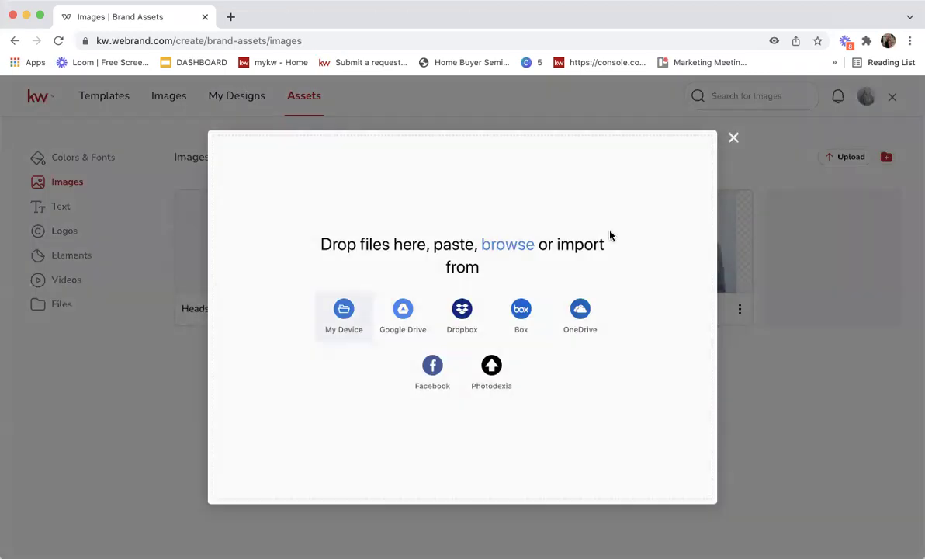
left_click(734, 137)
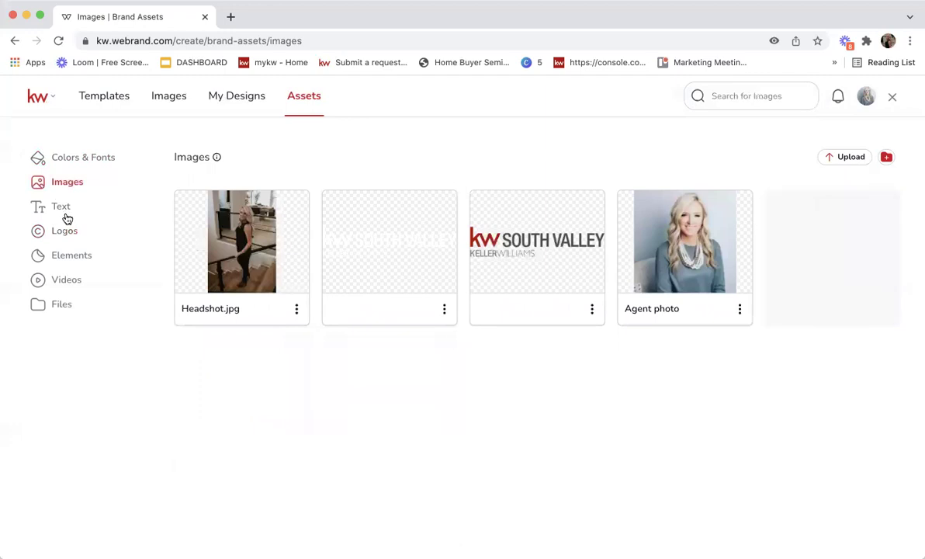
- Add a Slogan text field reading "We make home selling easy!" to the brand assets and save it
left_click(65, 210)
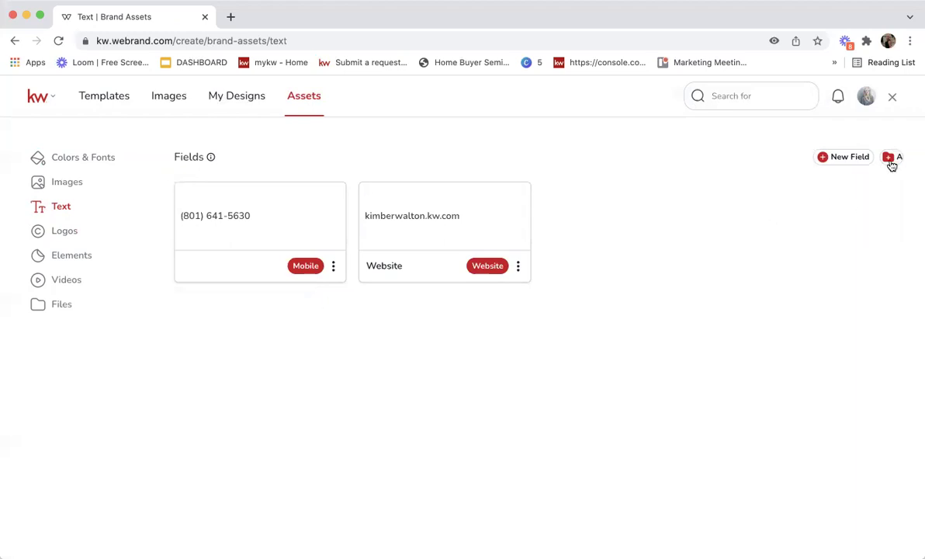
left_click(833, 158)
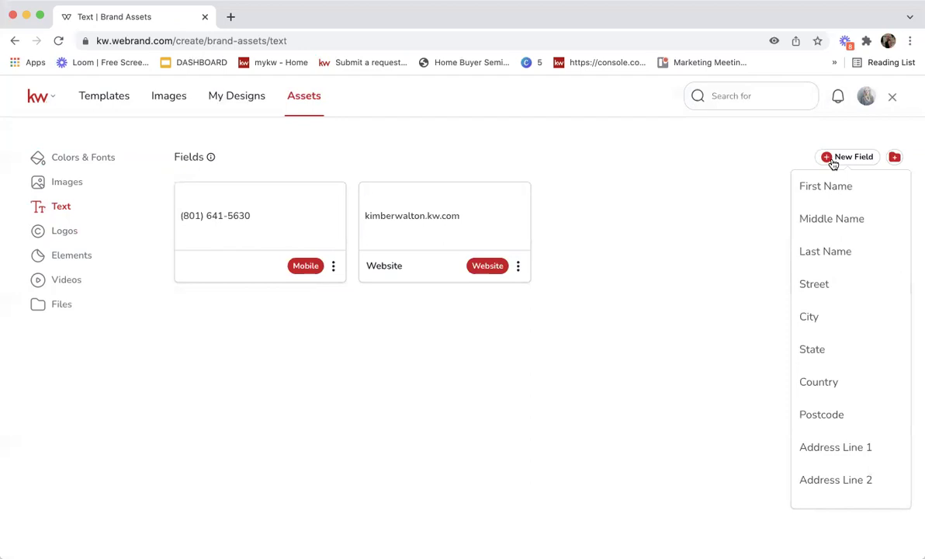
scroll(839, 345, "down", 6)
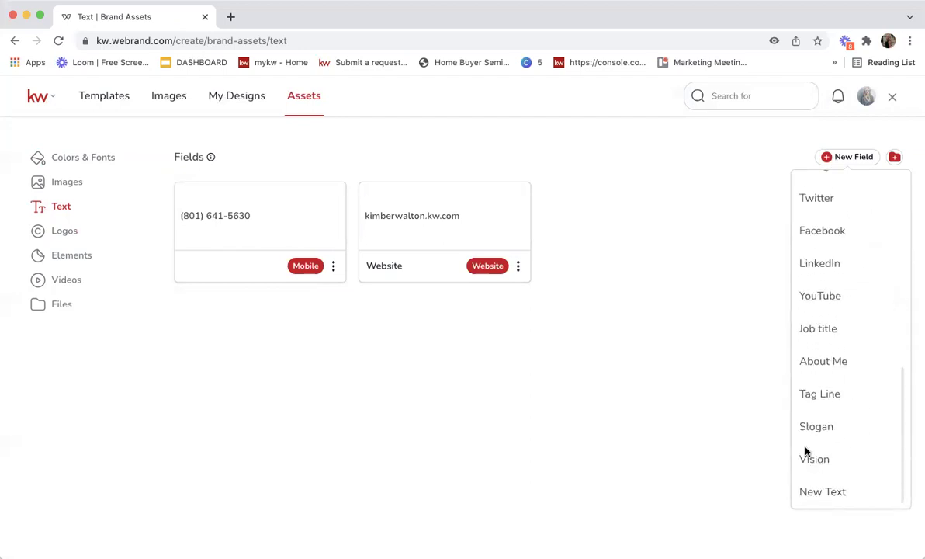
left_click(827, 426)
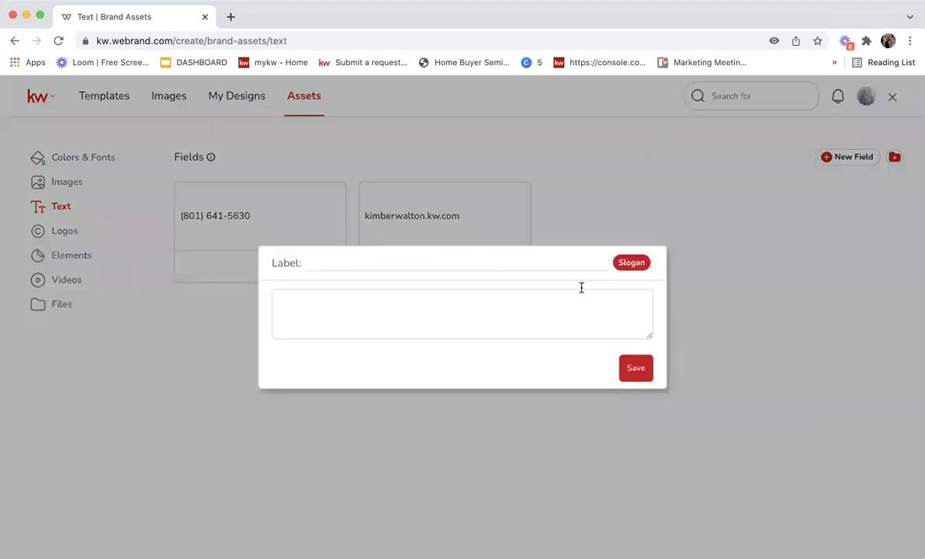
left_click(554, 309)
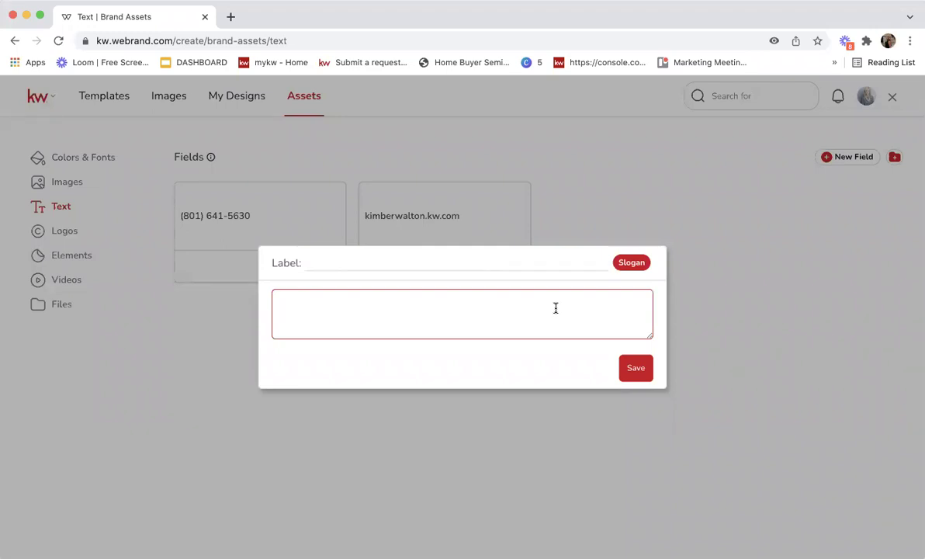
type("We make home selling easy!")
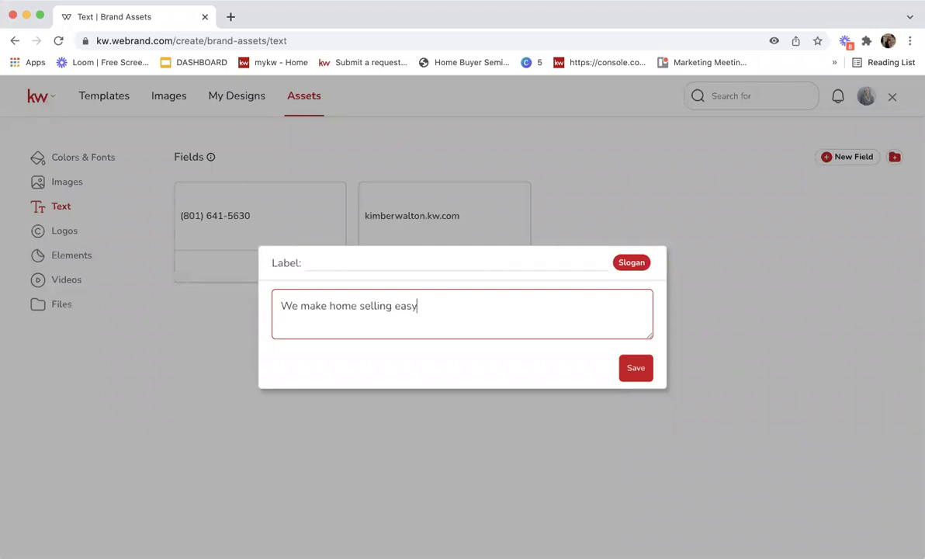
left_click(641, 373)
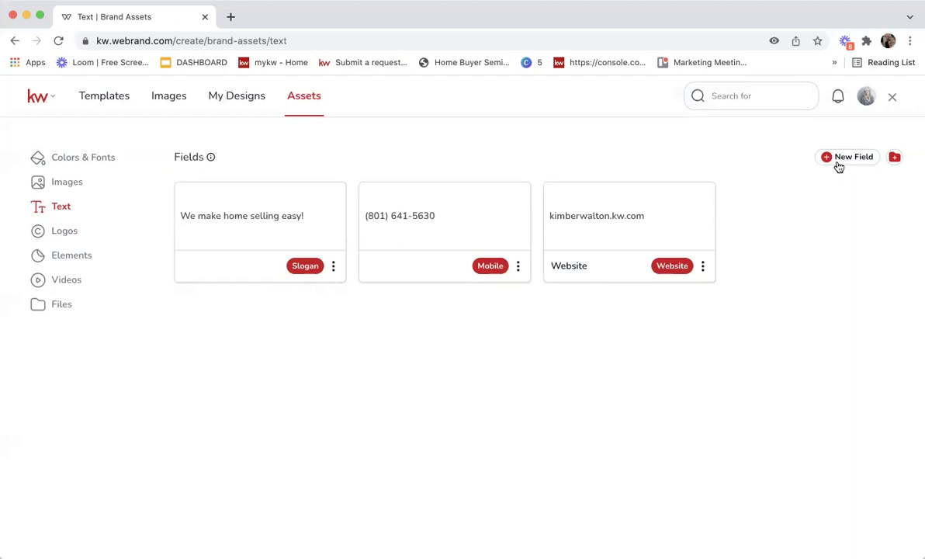
- Look through the logos, elements, videos and files in the brand assets, ending at the colors and fonts
left_click(85, 231)
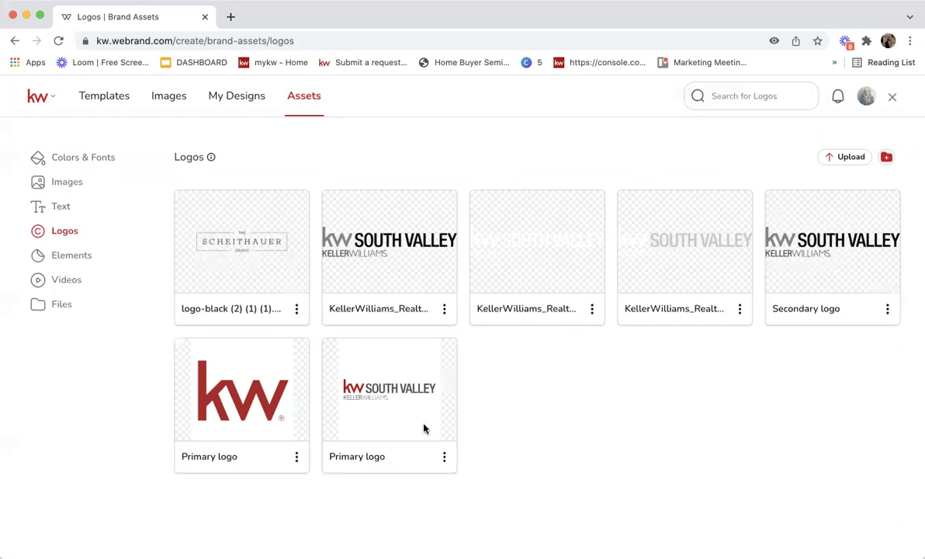
left_click(89, 263)
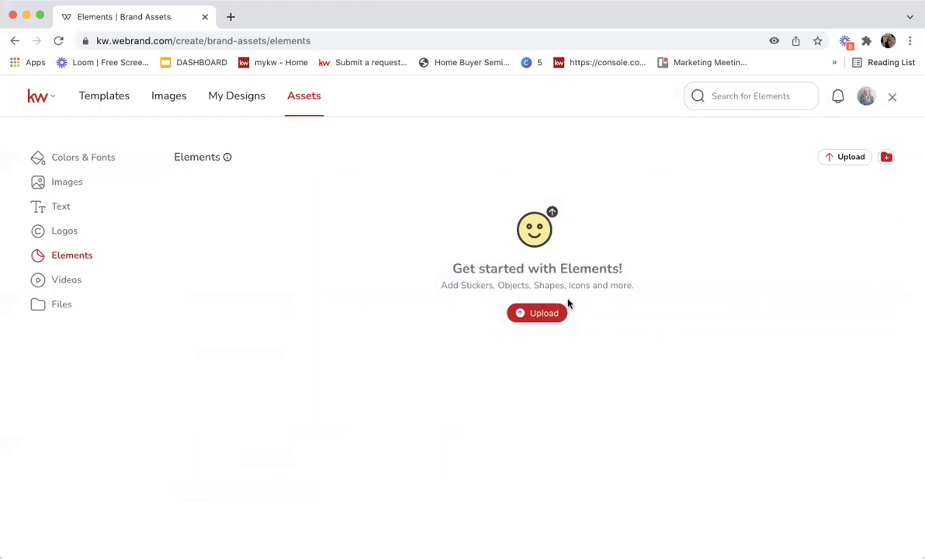
left_click(70, 278)
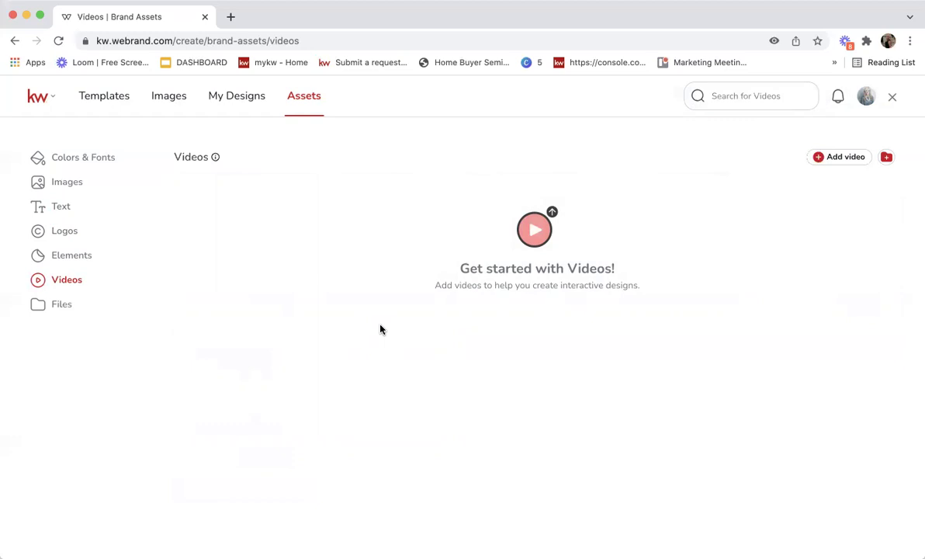
left_click(59, 314)
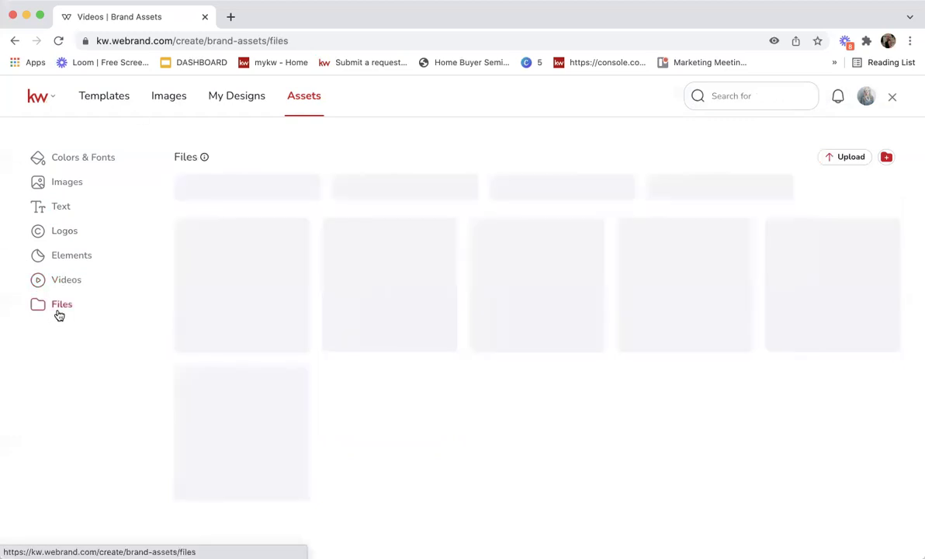
left_click(87, 161)
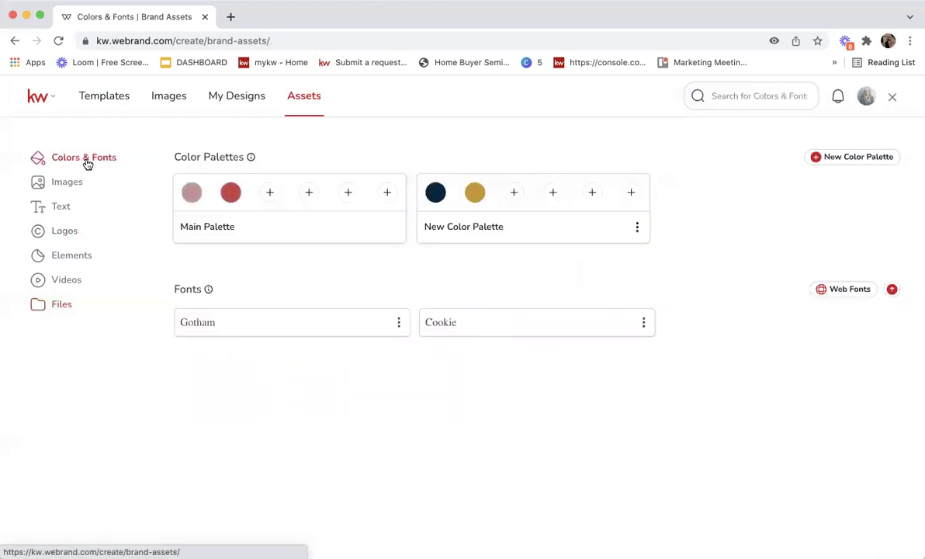